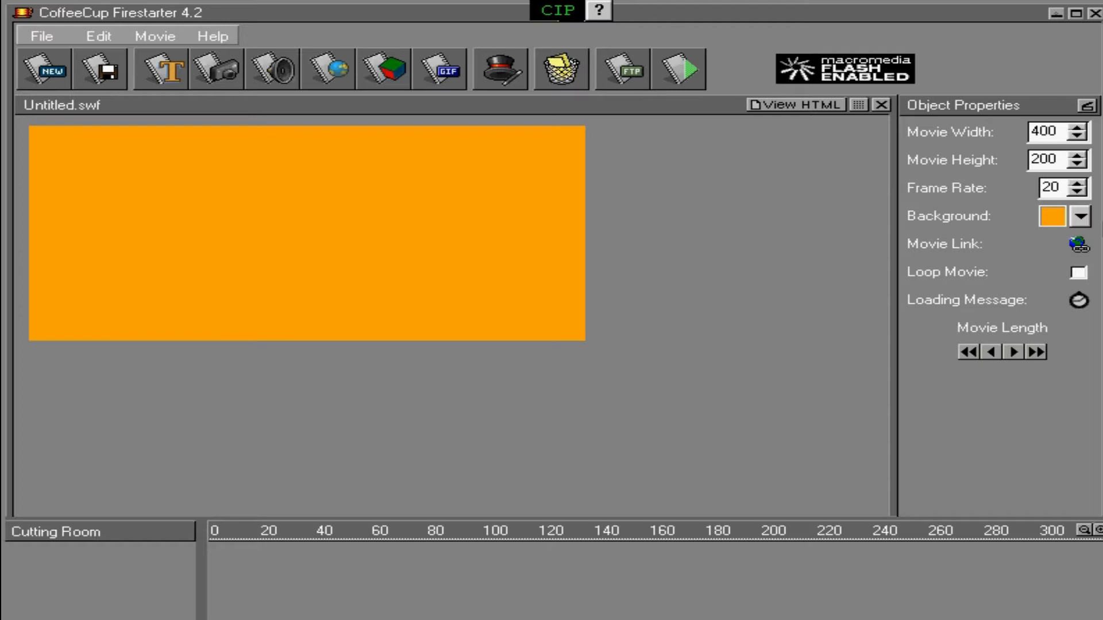
- Set the movie background to a golden yellow with red 239, green 194 and blue 16
{"action": "left_click", "coordinate": [1079, 220]}
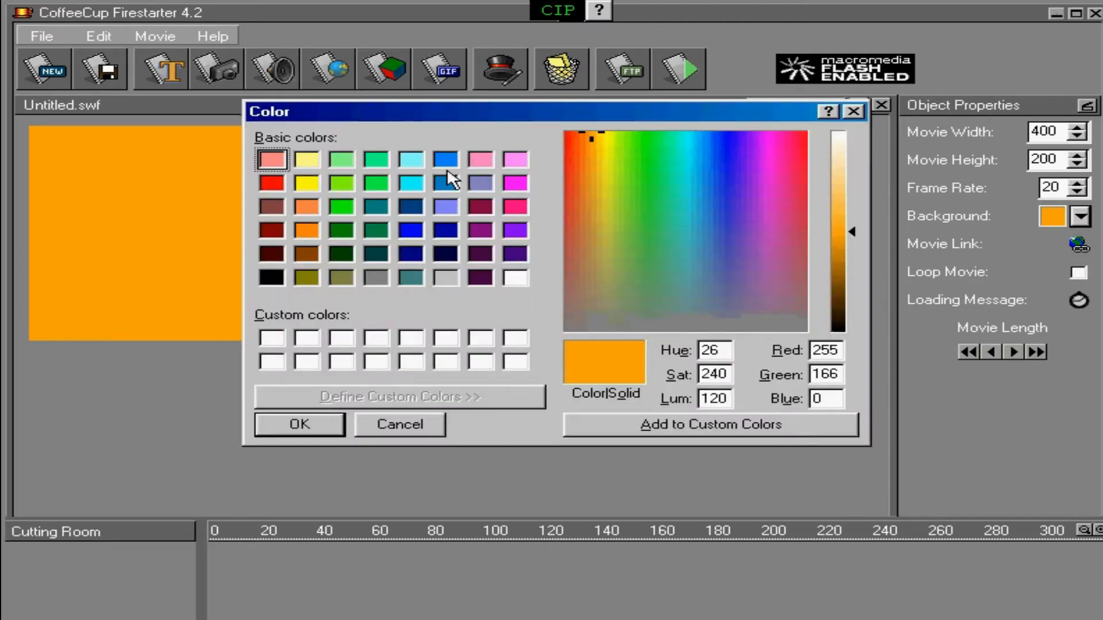
{"action": "left_click", "coordinate": [604, 139]}
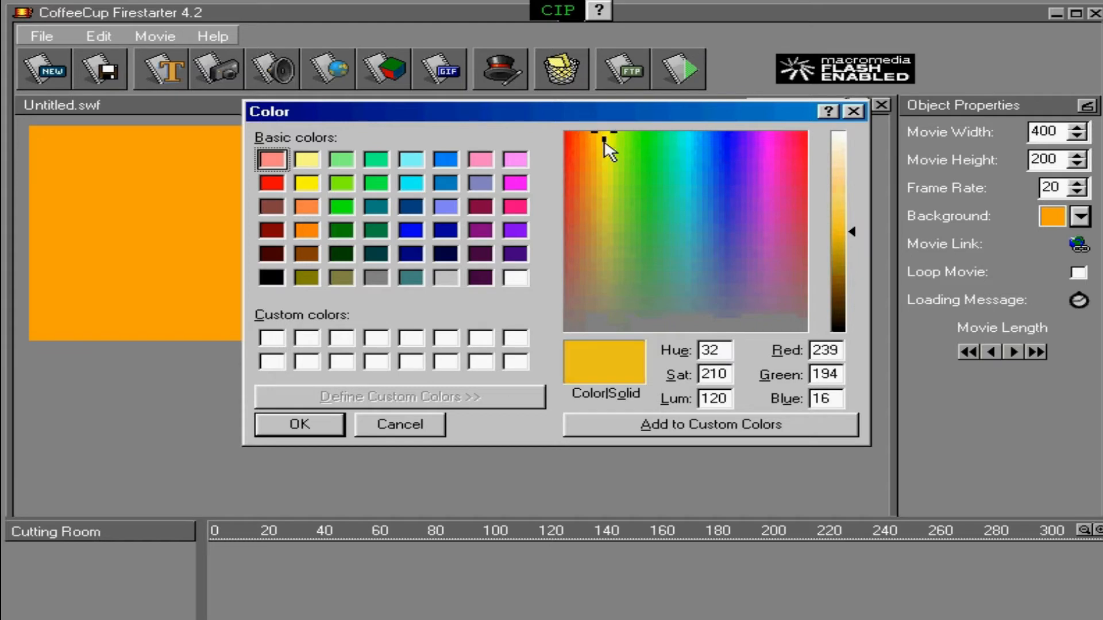
{"action": "left_click", "coordinate": [325, 428]}
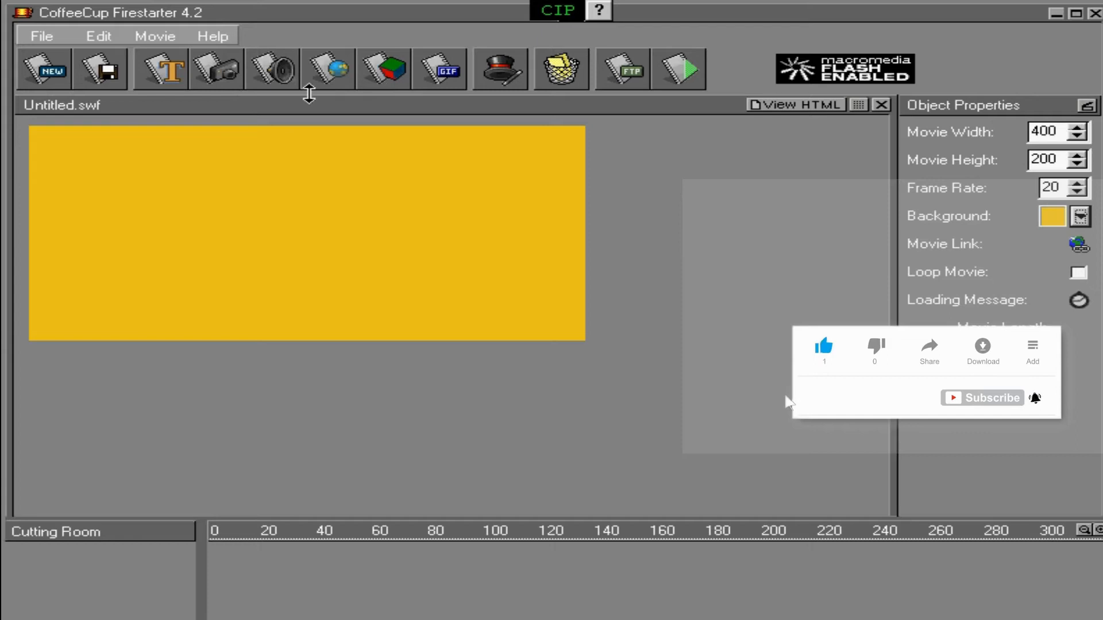
- Insert the baby bitmap from the Images folder and move it slightly down on the movie canvas
{"action": "left_click", "coordinate": [233, 69]}
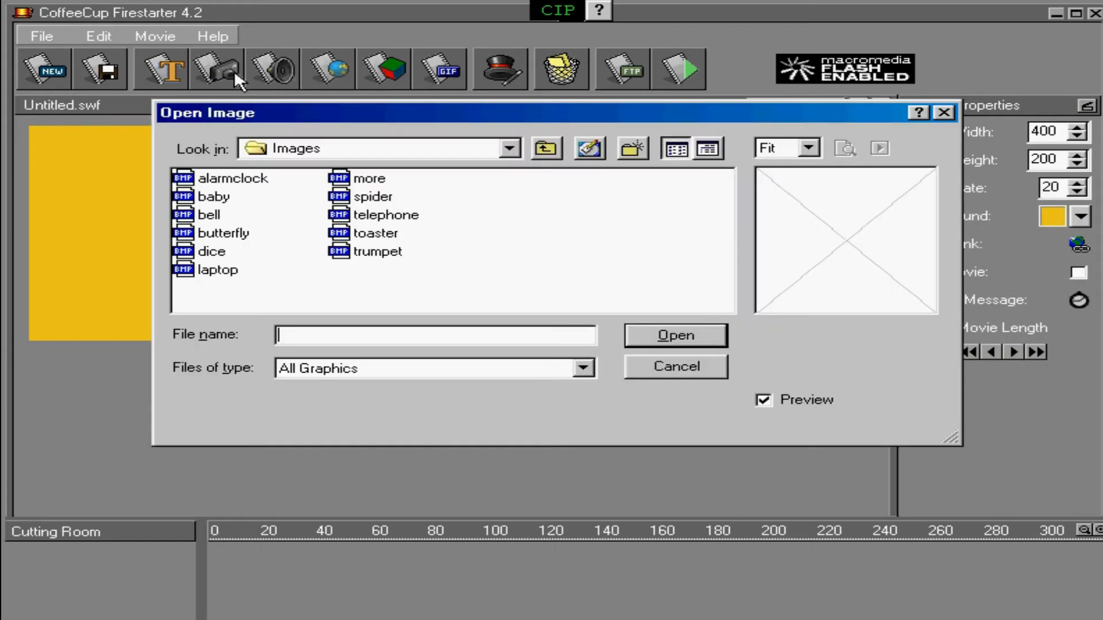
{"action": "mouse_move", "coordinate": [539, 109]}
{"action": "left_mouse_down"}
{"action": "mouse_move", "coordinate": [615, 102]}
{"action": "mouse_move", "coordinate": [550, 107]}
{"action": "left_mouse_up"}
{"action": "left_click", "coordinate": [297, 170]}
{"action": "key", "text": "Down"}
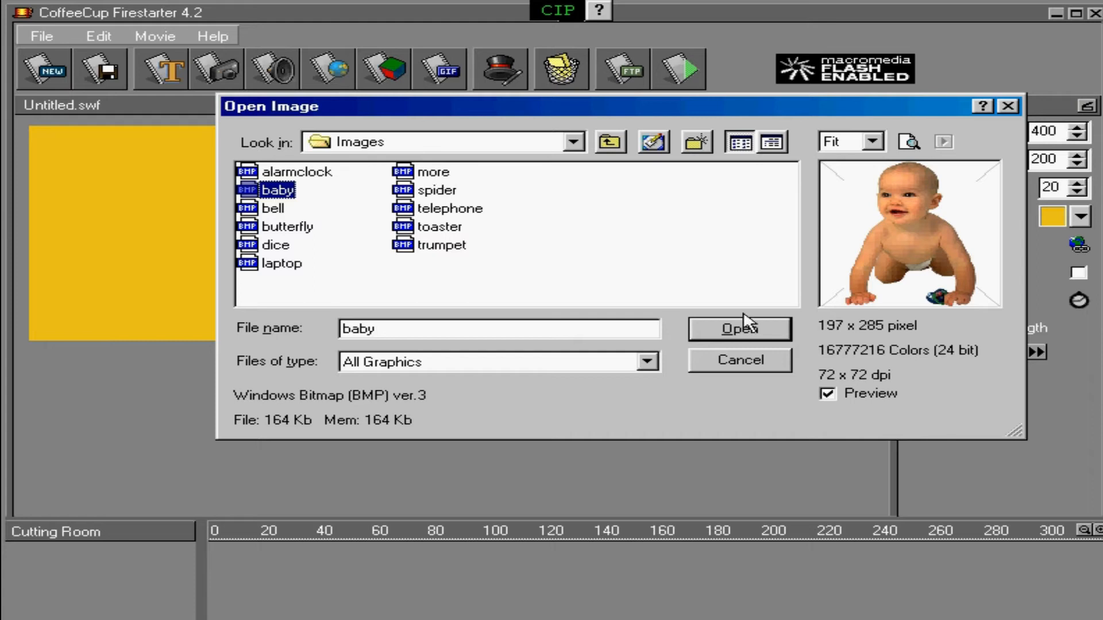
{"action": "left_click", "coordinate": [728, 329]}
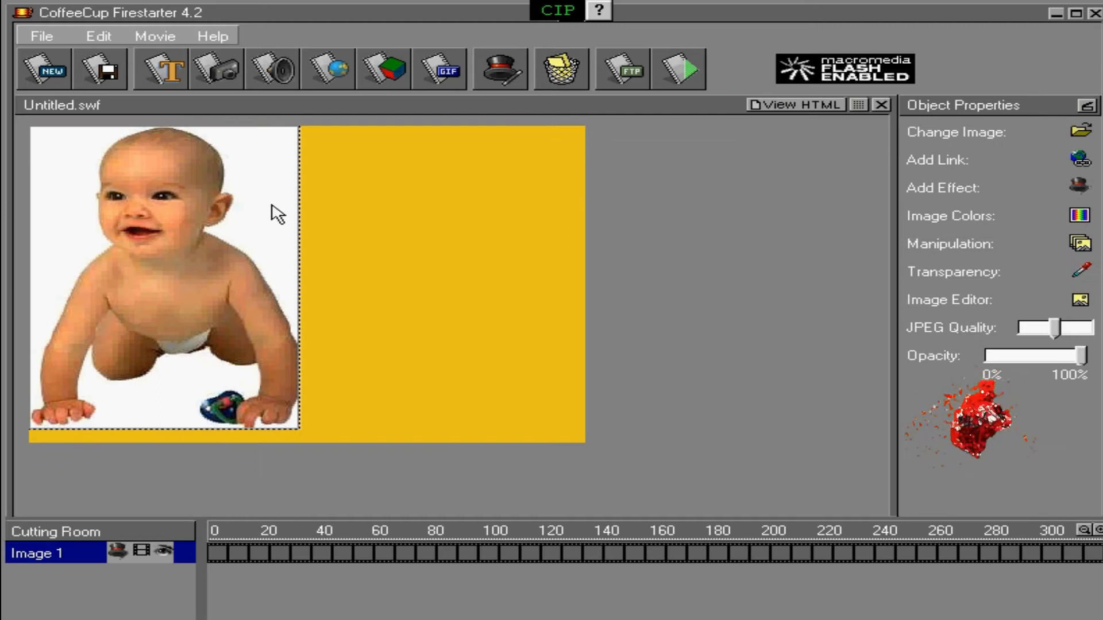
{"action": "left_click_drag", "start_coordinate": [179, 209], "coordinate": [191, 216]}
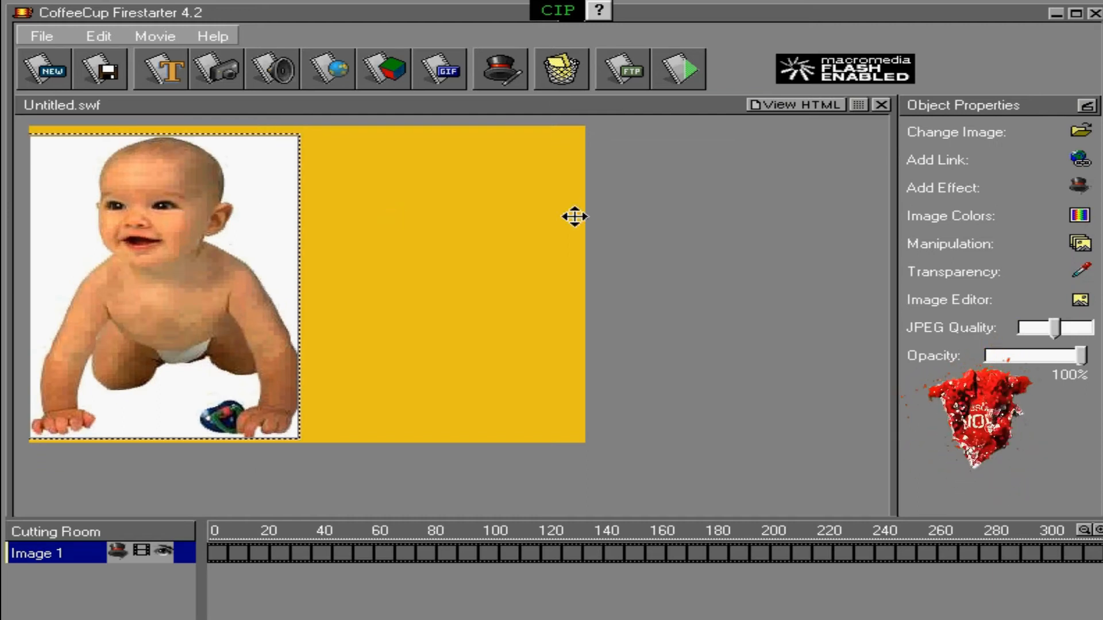
{"action": "left_click", "coordinate": [553, 240]}
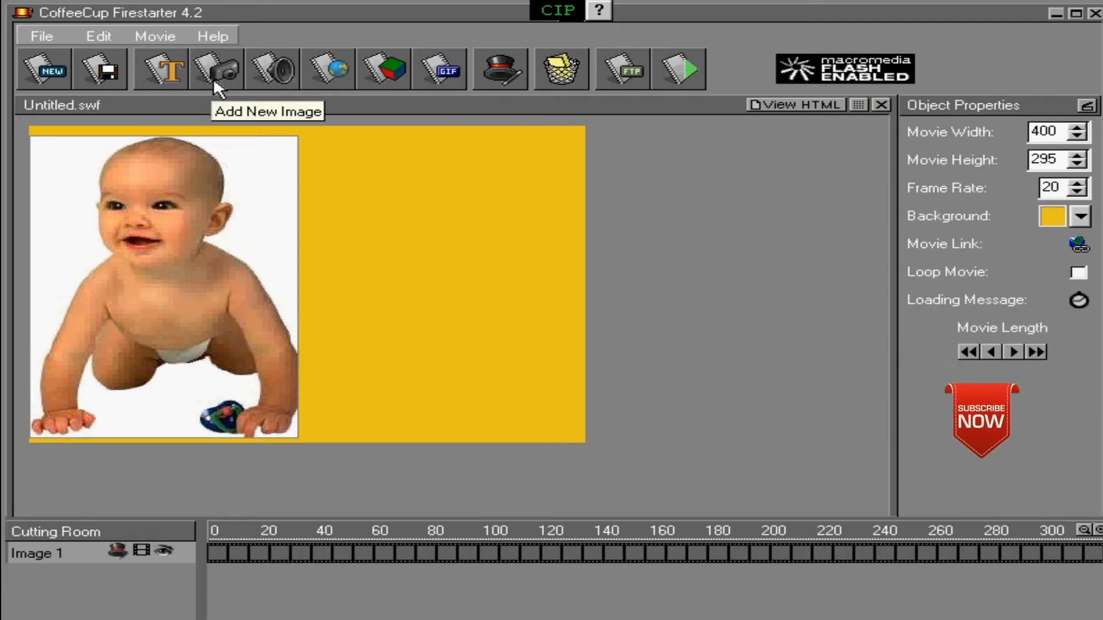
- Add a text object on the yellow area beside the baby image and make it read "MY BABY"
{"action": "left_click", "coordinate": [177, 74]}
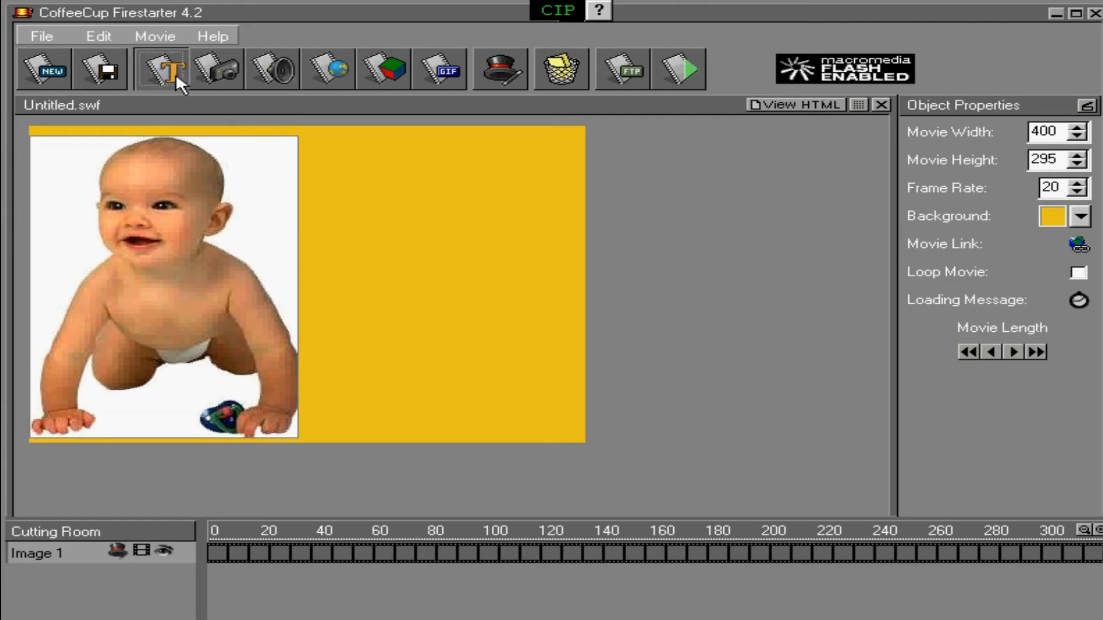
{"action": "left_click_drag", "start_coordinate": [339, 279], "coordinate": [444, 280]}
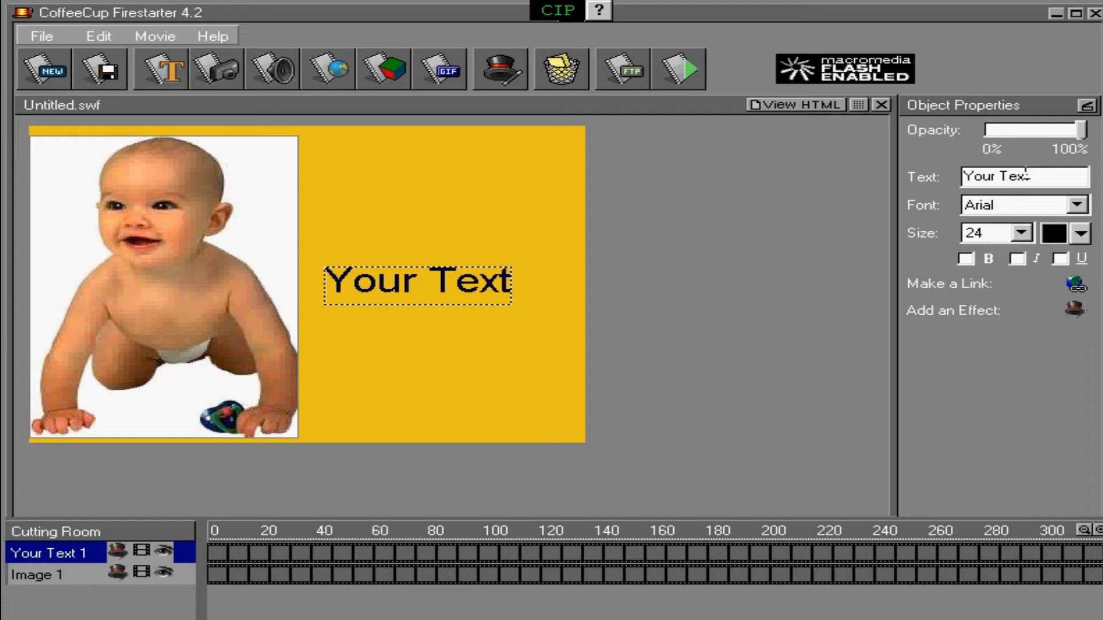
{"action": "left_click_drag", "start_coordinate": [1031, 174], "coordinate": [962, 177]}
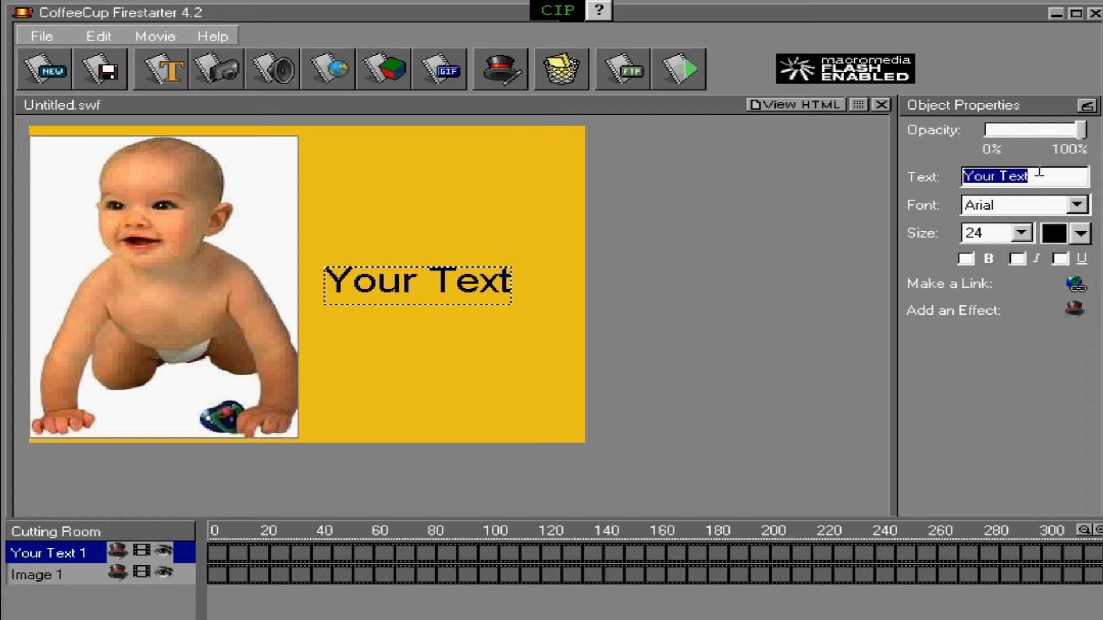
{"action": "key", "text": "Delete"}
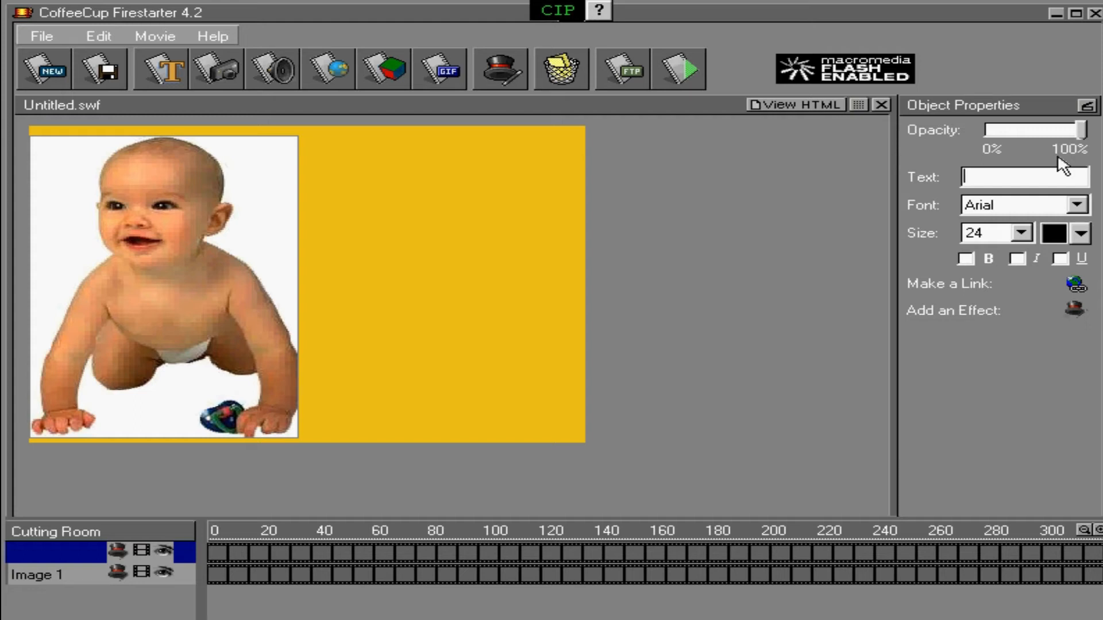
{"action": "type", "text": "N"}
{"action": "type", "text": "MY "}
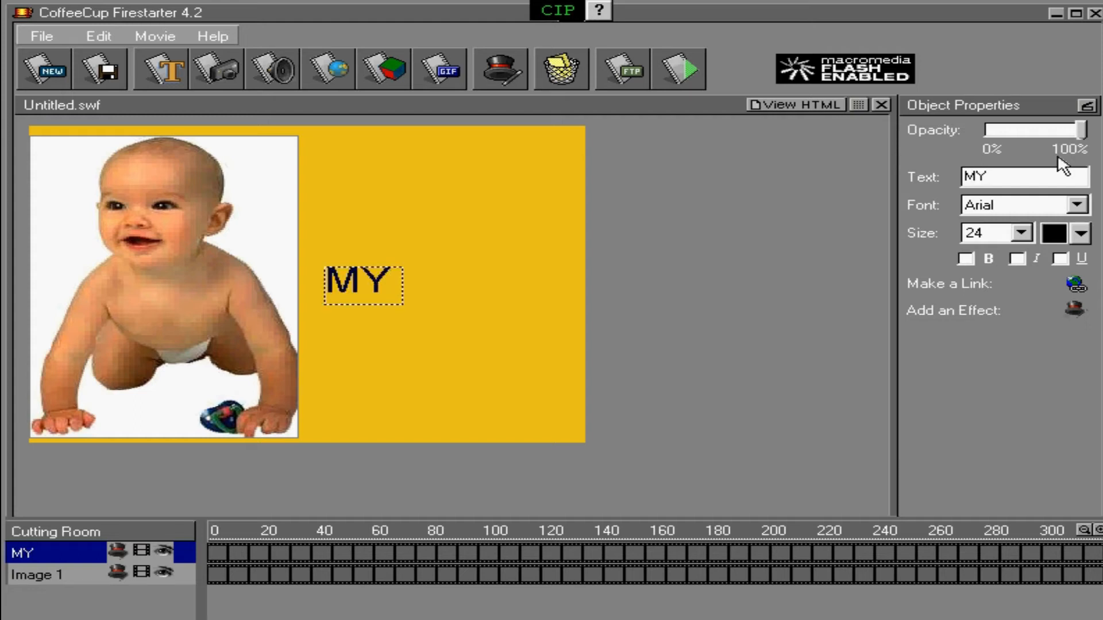
{"action": "type", "text": "BZB"}
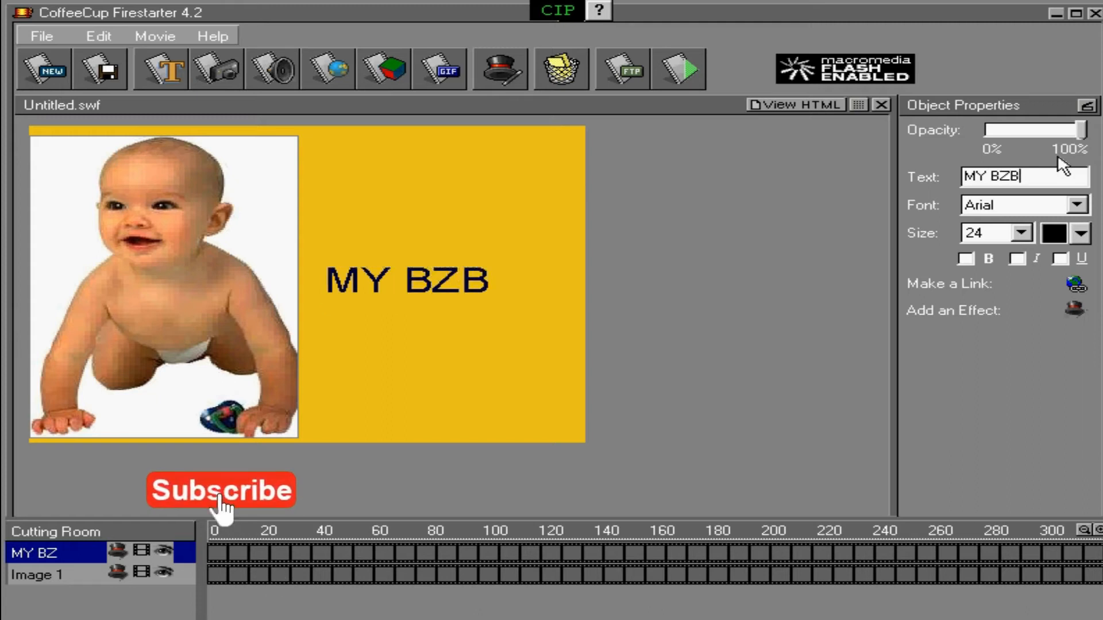
{"action": "type", "text": "Y"}
{"action": "key", "text": "BackSpace"}
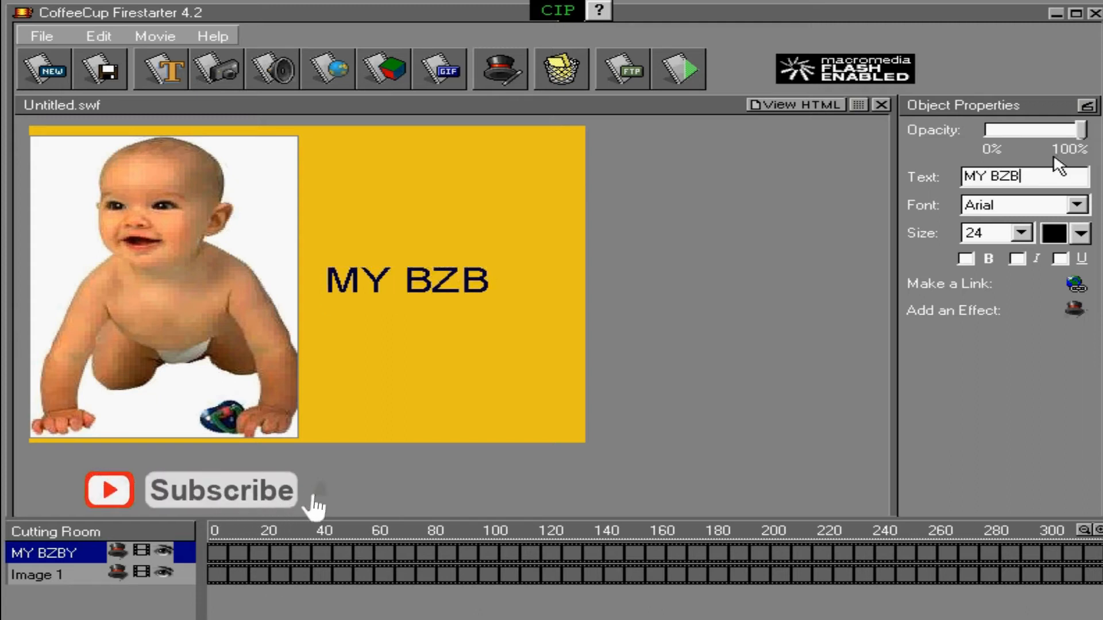
{"action": "key", "text": "BackSpace"}
{"action": "key", "text": "BackSpace"}
{"action": "type", "text": "A"}
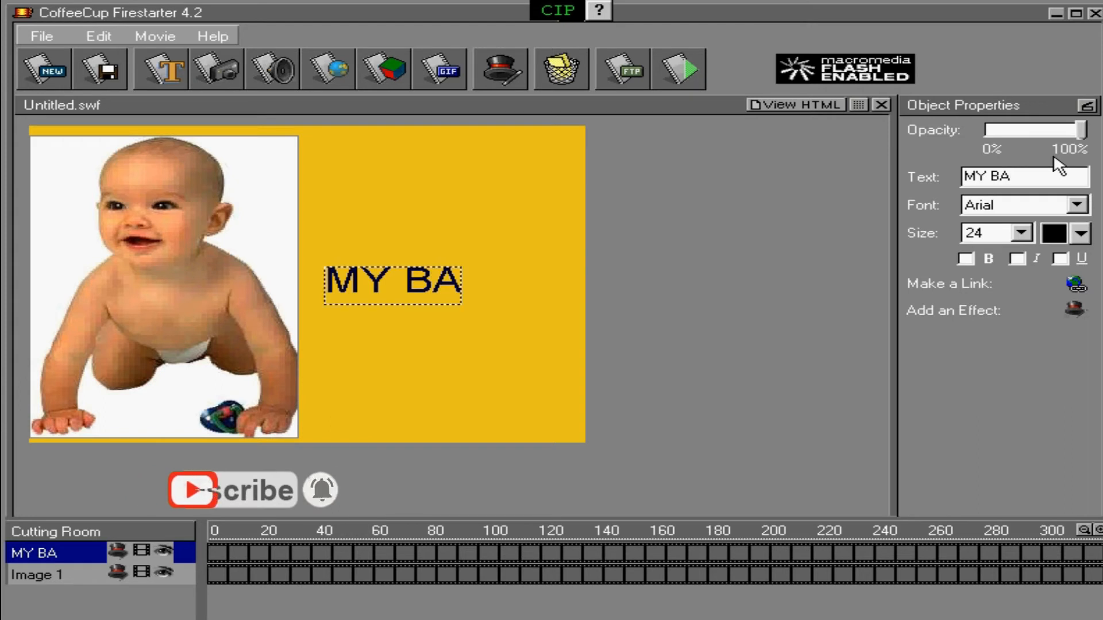
{"action": "type", "text": "BY"}
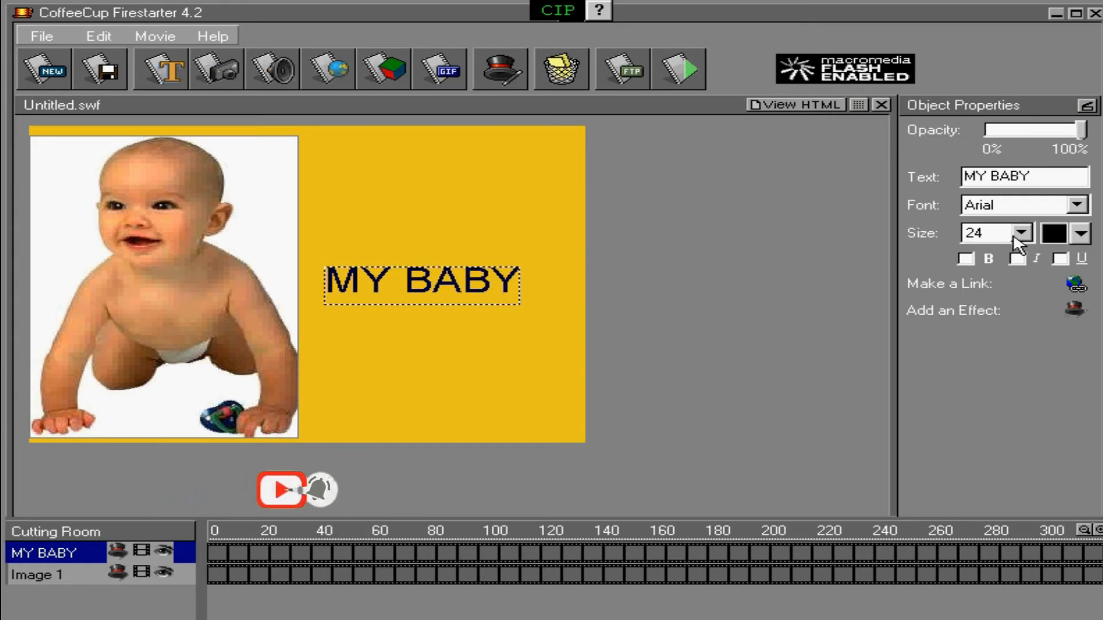
- Format the MY BABY text in Arial Black with a dark blue colour of red 0, green 64 and blue 128
{"action": "left_click", "coordinate": [1078, 205]}
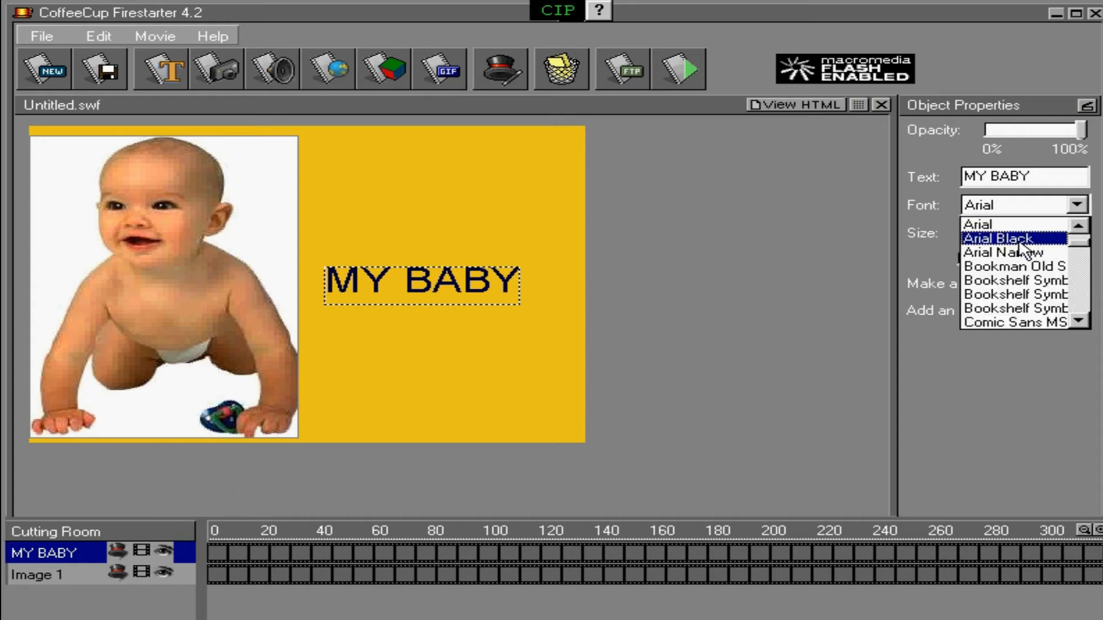
{"action": "left_click", "coordinate": [1019, 239]}
{"action": "left_click", "coordinate": [1080, 233]}
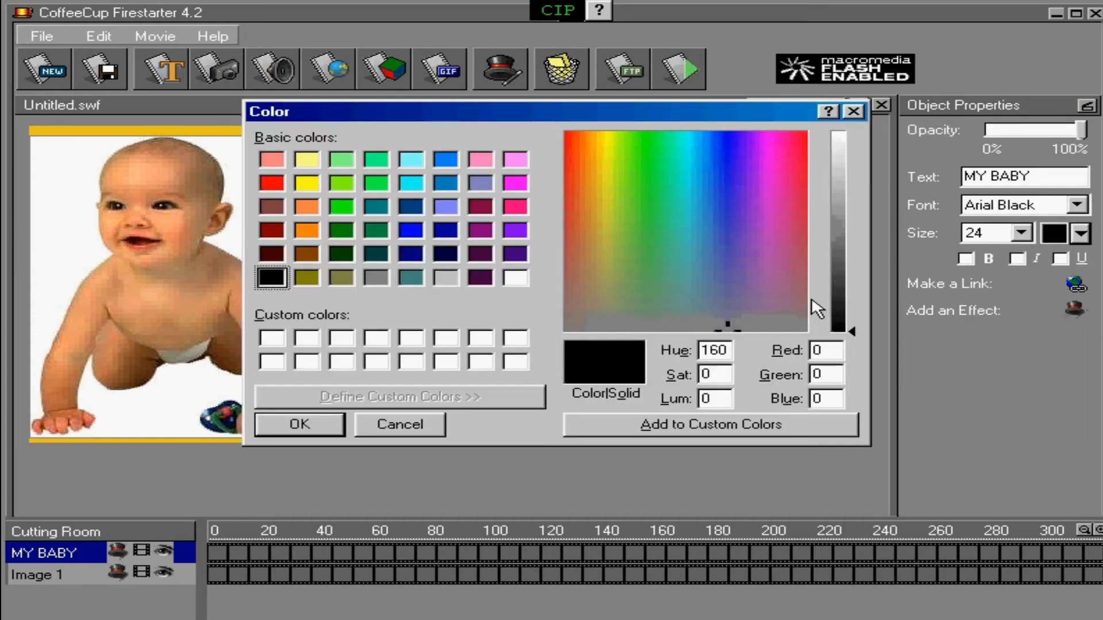
{"action": "left_click", "coordinate": [410, 206]}
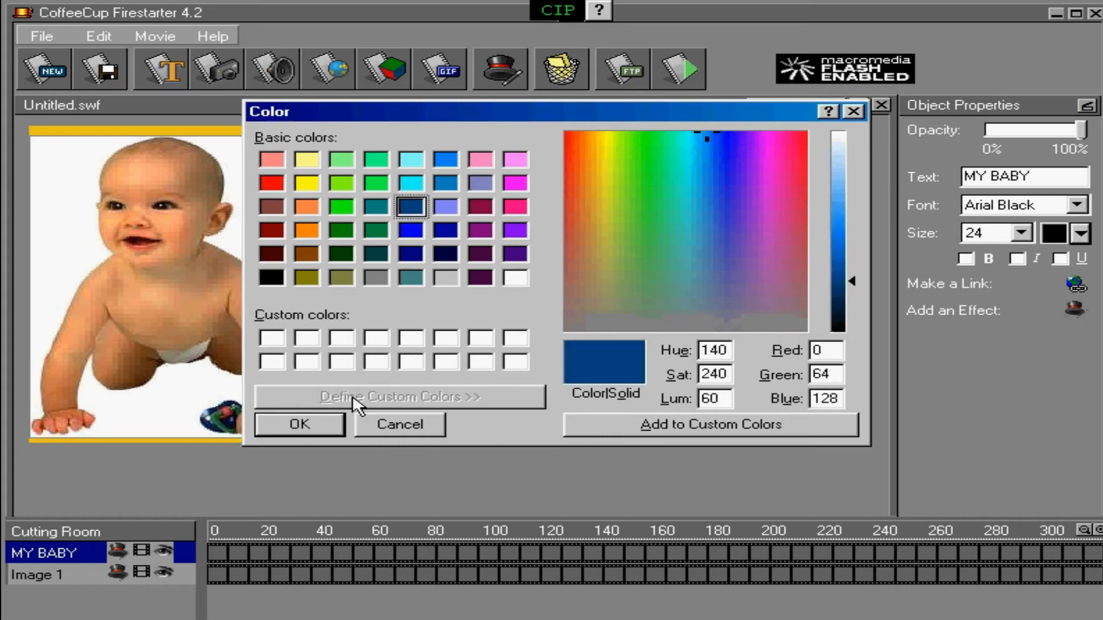
{"action": "left_click", "coordinate": [315, 426]}
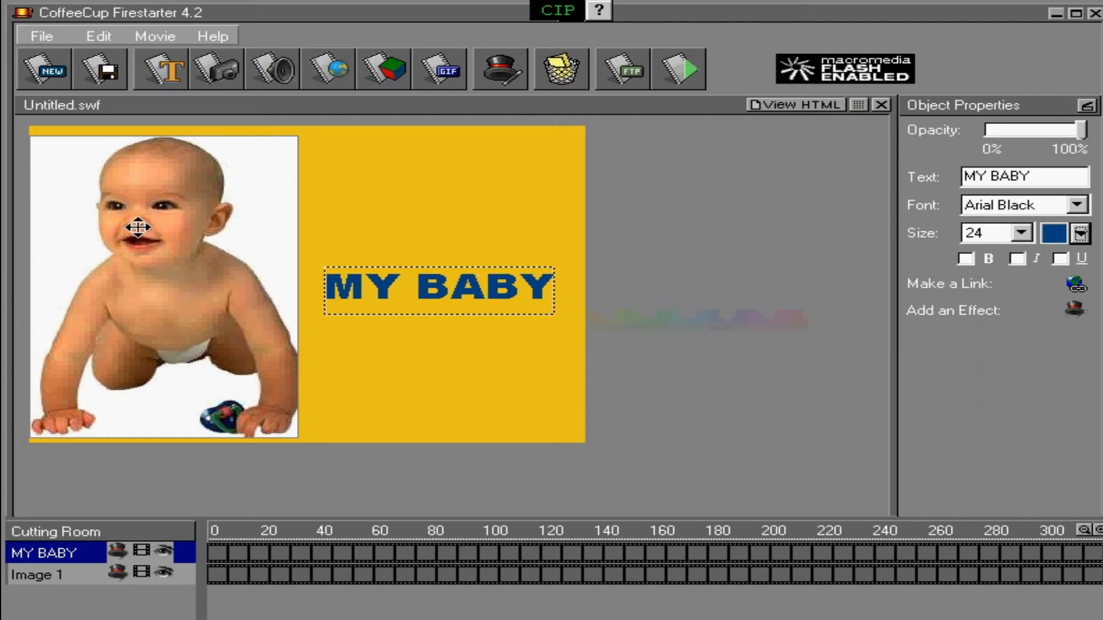
- Apply a Fade In motion effect to the baby image
{"action": "left_click", "coordinate": [163, 245]}
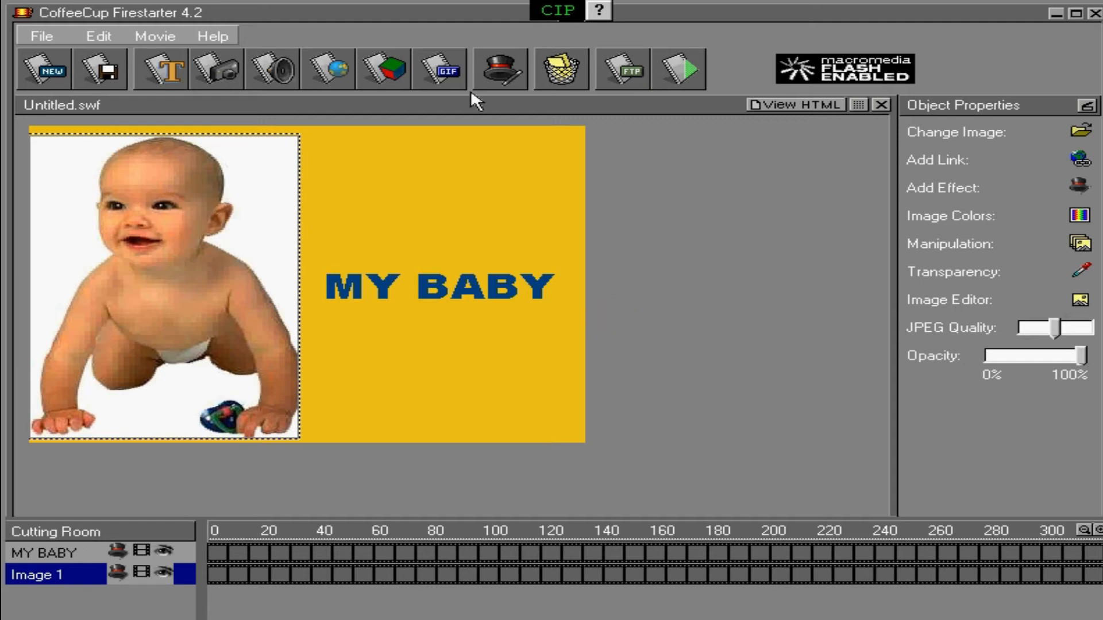
{"action": "left_click", "coordinate": [497, 70]}
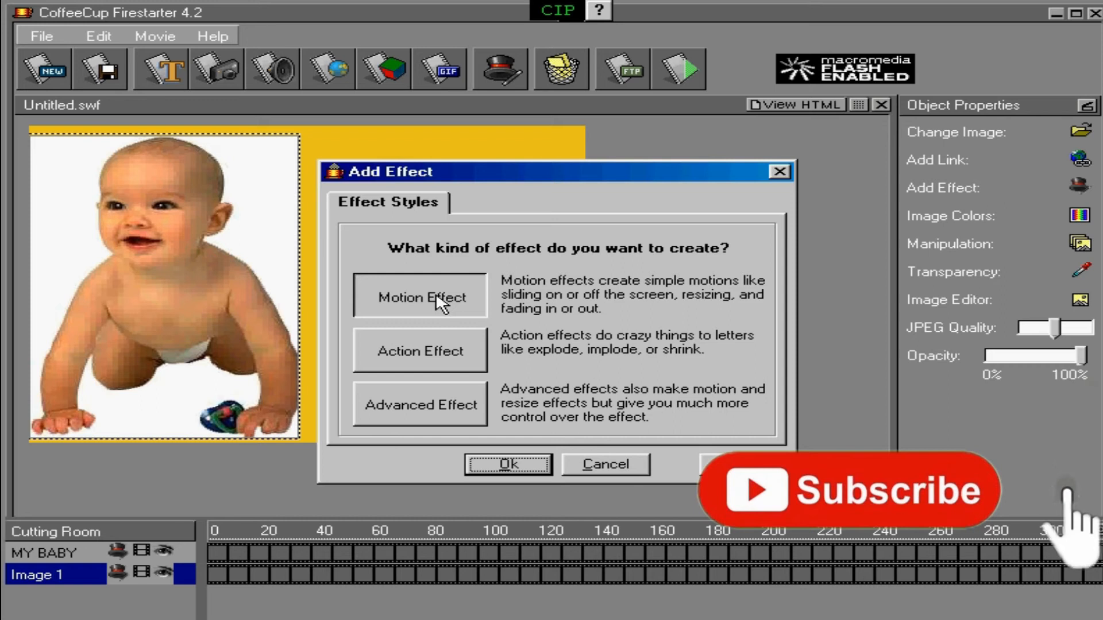
{"action": "left_click", "coordinate": [437, 303]}
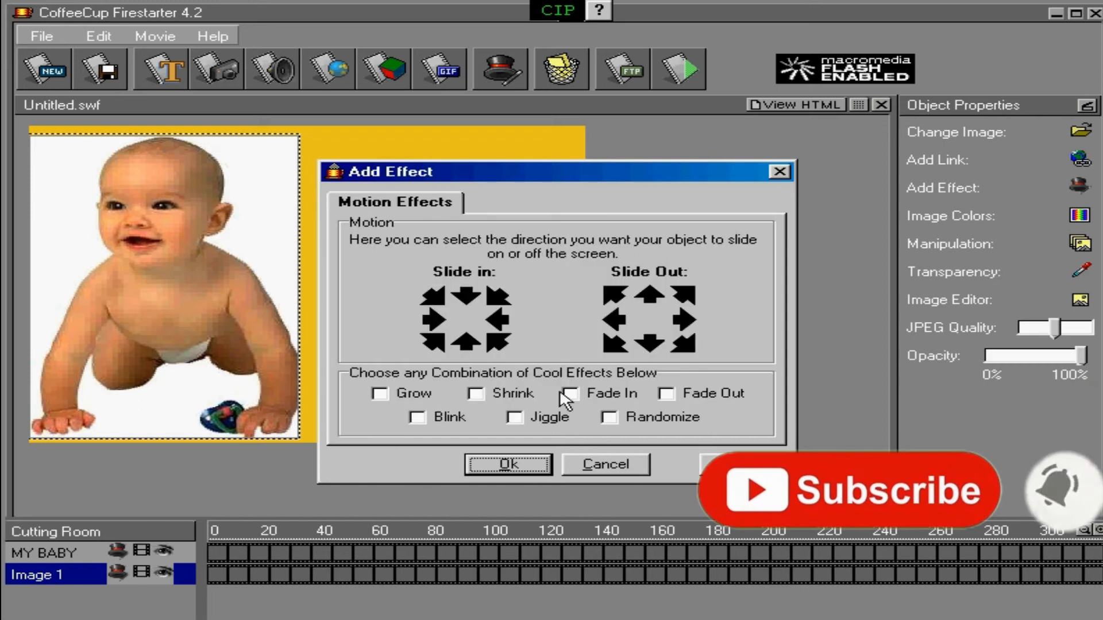
{"action": "left_click", "coordinate": [609, 398]}
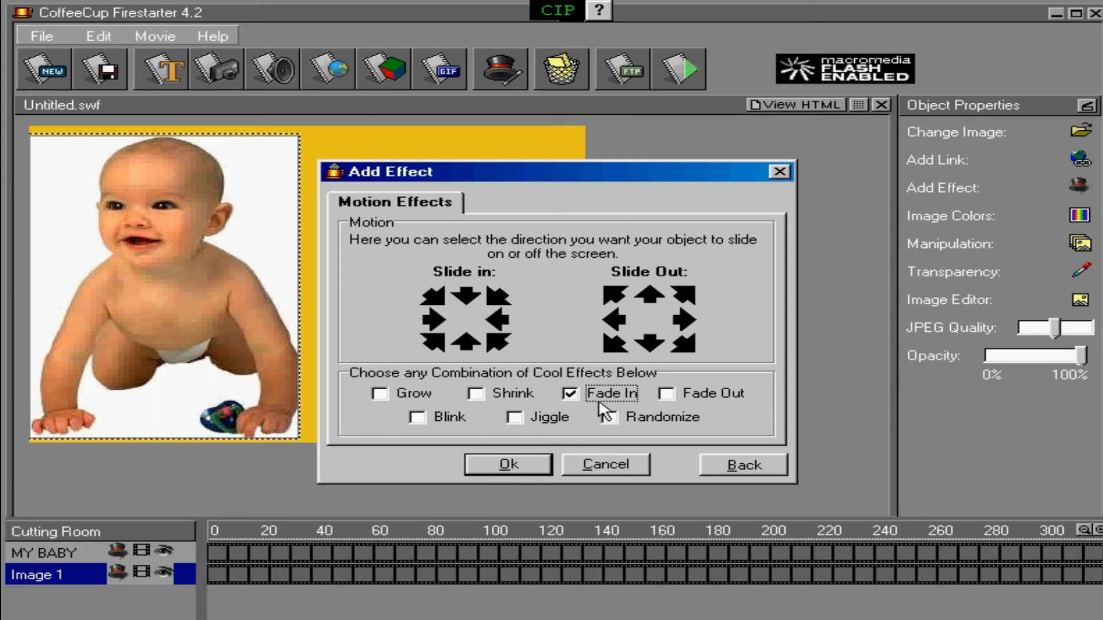
{"action": "left_click", "coordinate": [537, 467]}
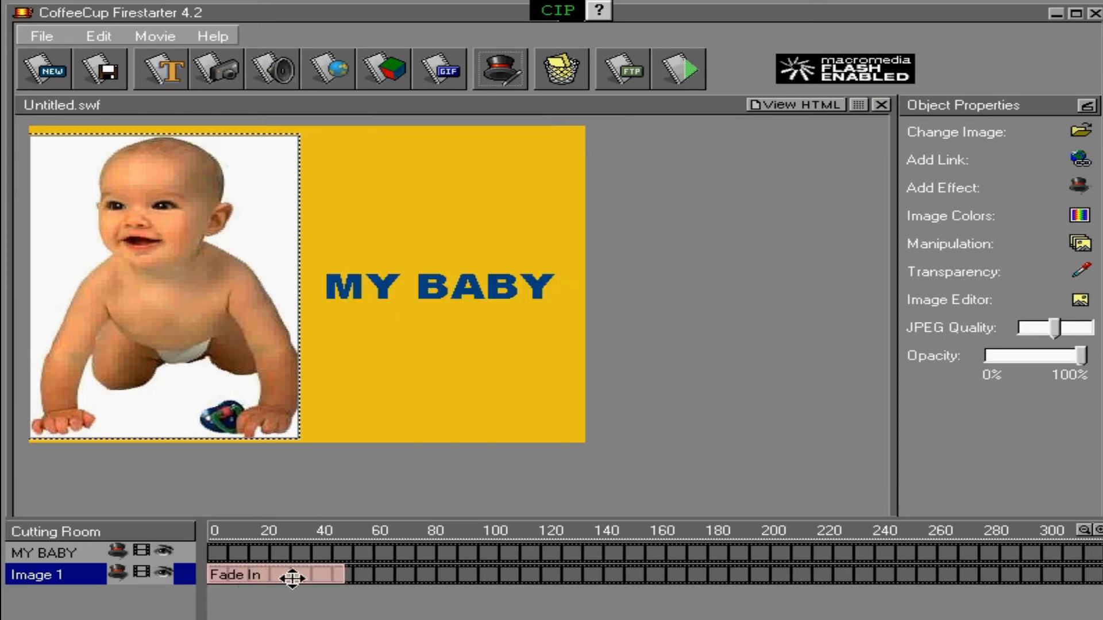
- Apply a Fade Out motion effect to the MY BABY text and shift it on the timeline to start at about frame 45
{"action": "left_click", "coordinate": [353, 289]}
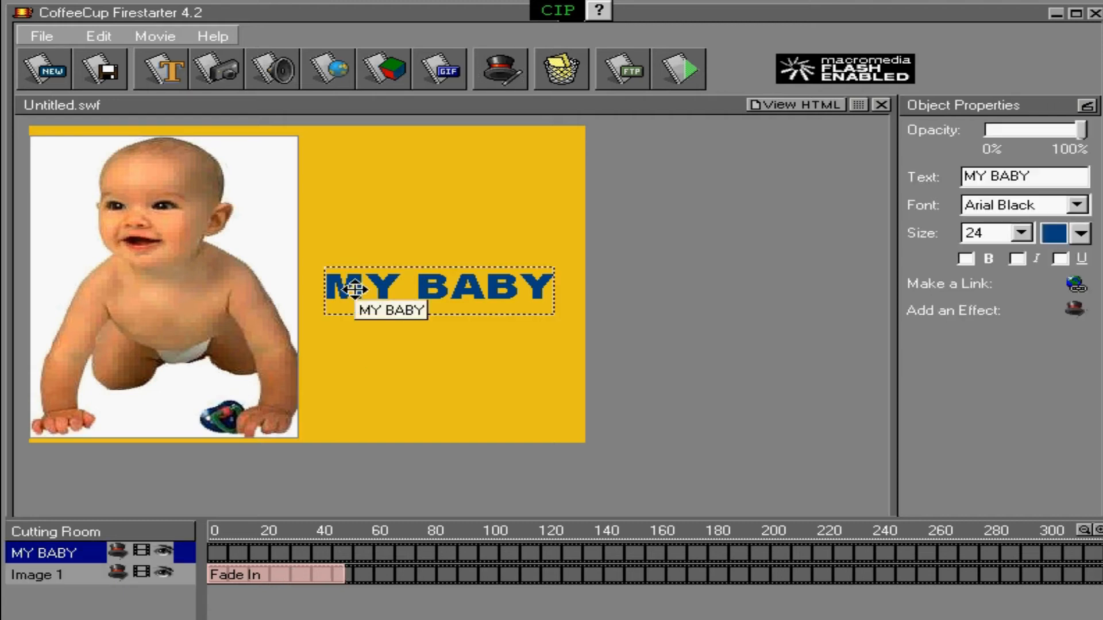
{"action": "left_click", "coordinate": [506, 70]}
{"action": "left_click", "coordinate": [448, 305]}
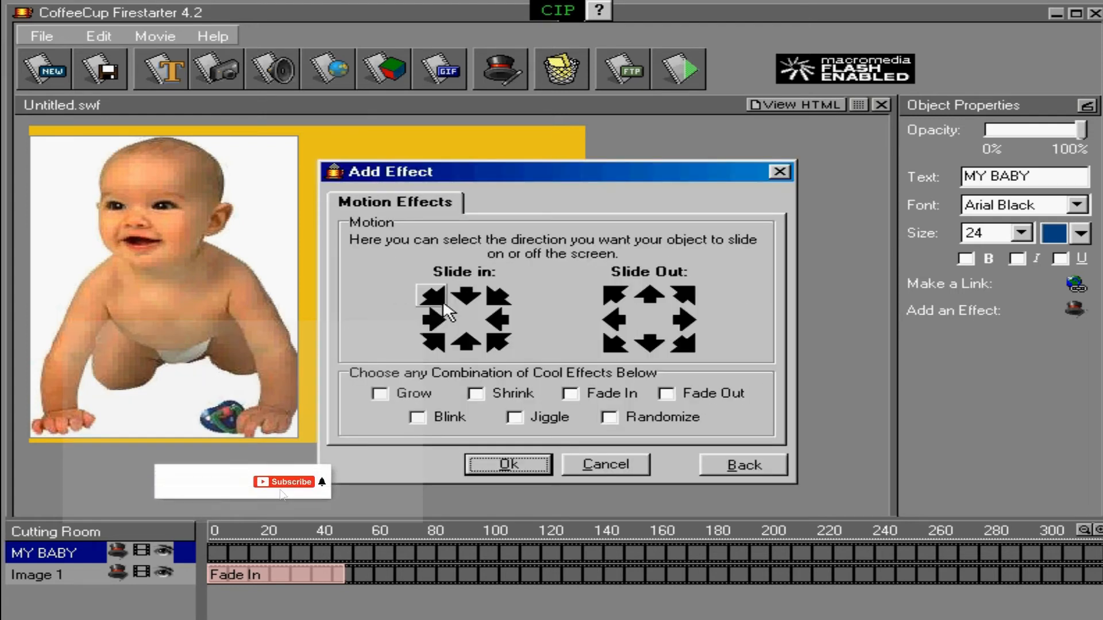
{"action": "left_click", "coordinate": [710, 394]}
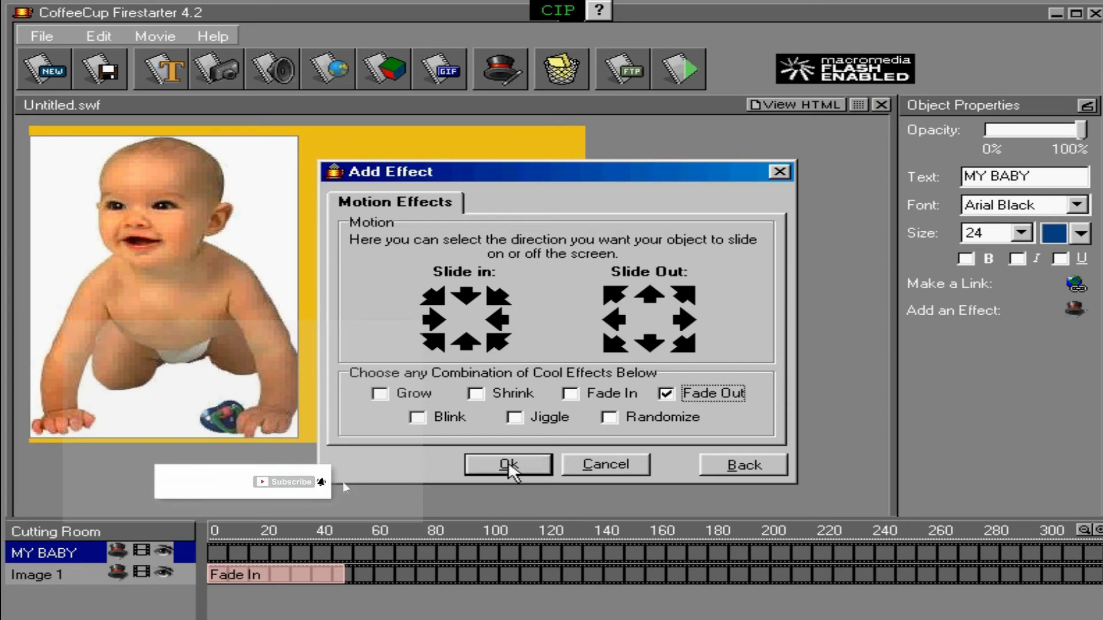
{"action": "left_click", "coordinate": [509, 465]}
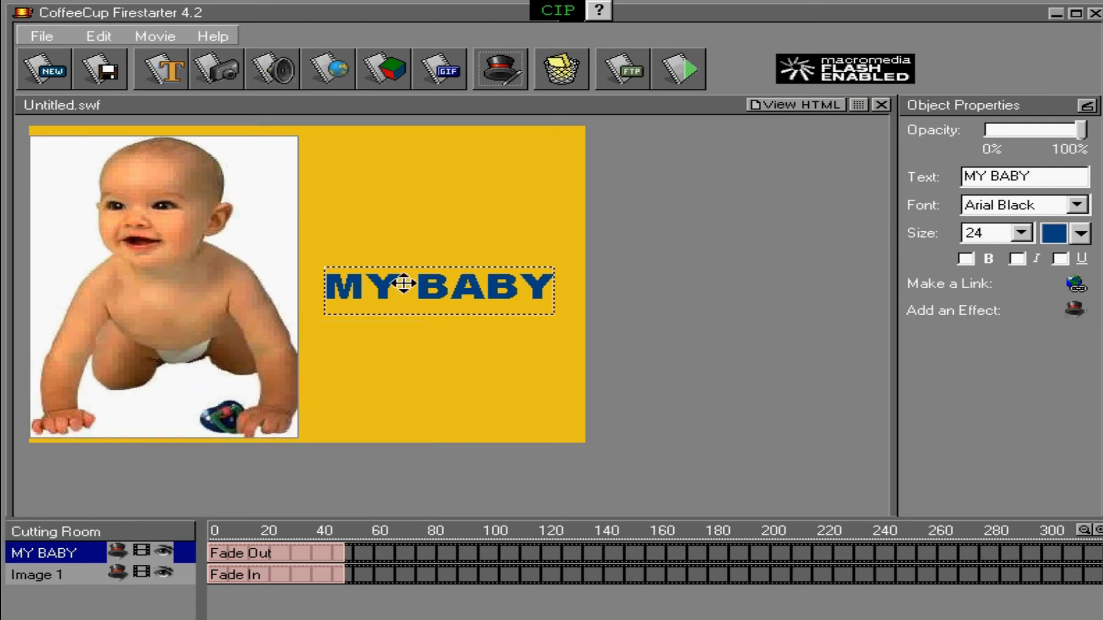
{"action": "left_click_drag", "start_coordinate": [258, 554], "coordinate": [374, 553]}
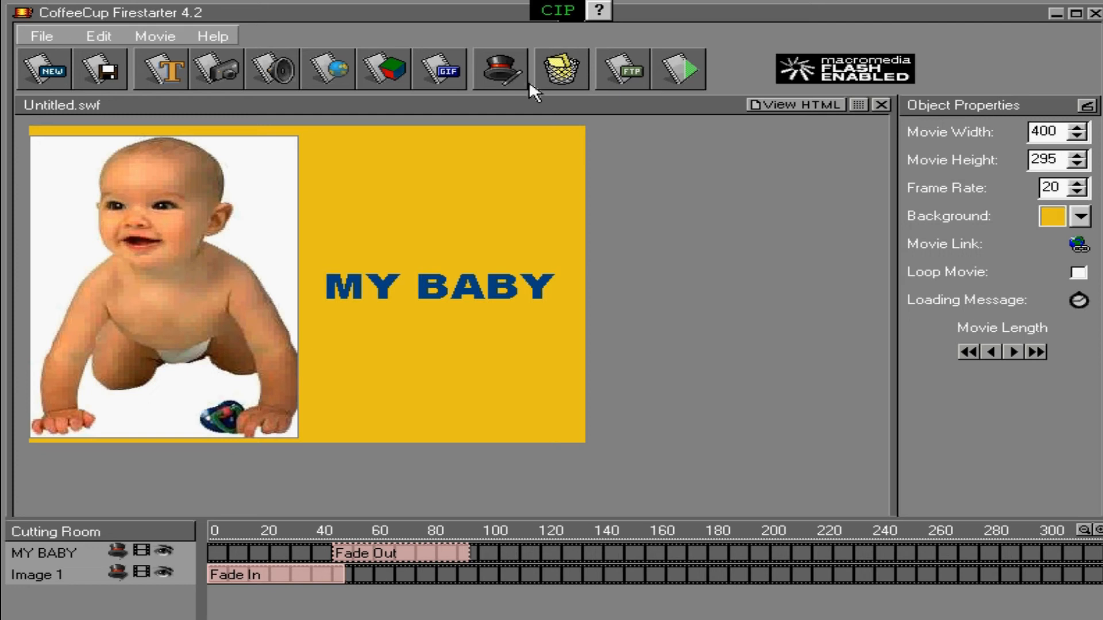
- Start the movie preview and save the project to the Desktop as the SWF file CoffeeCuf, overwriting the existing file
{"action": "left_click", "coordinate": [681, 74]}
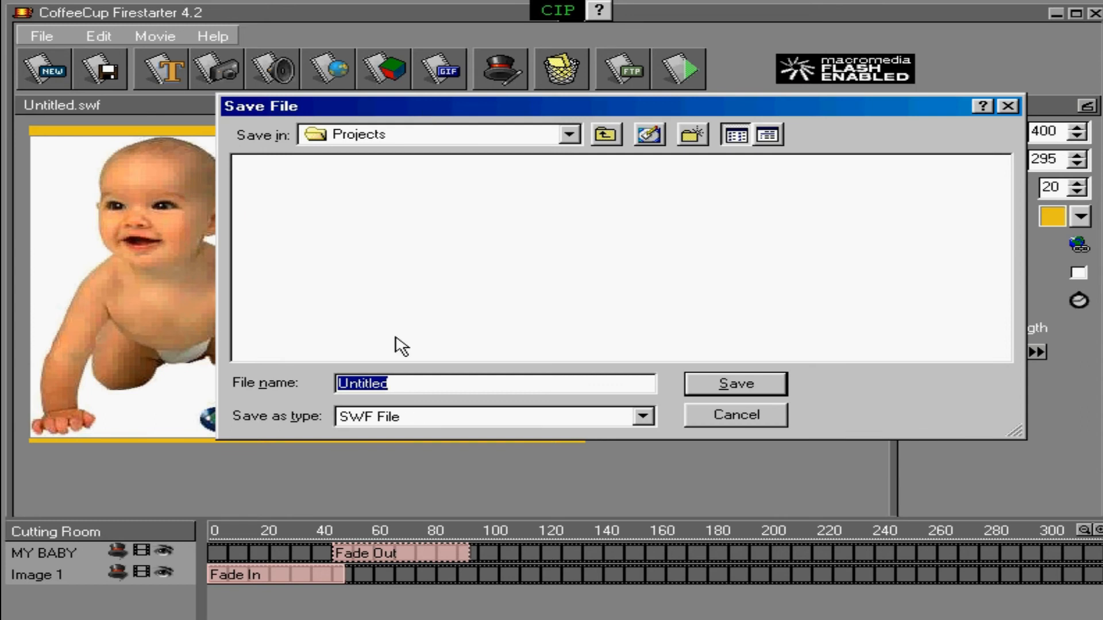
{"action": "left_click", "coordinate": [415, 140]}
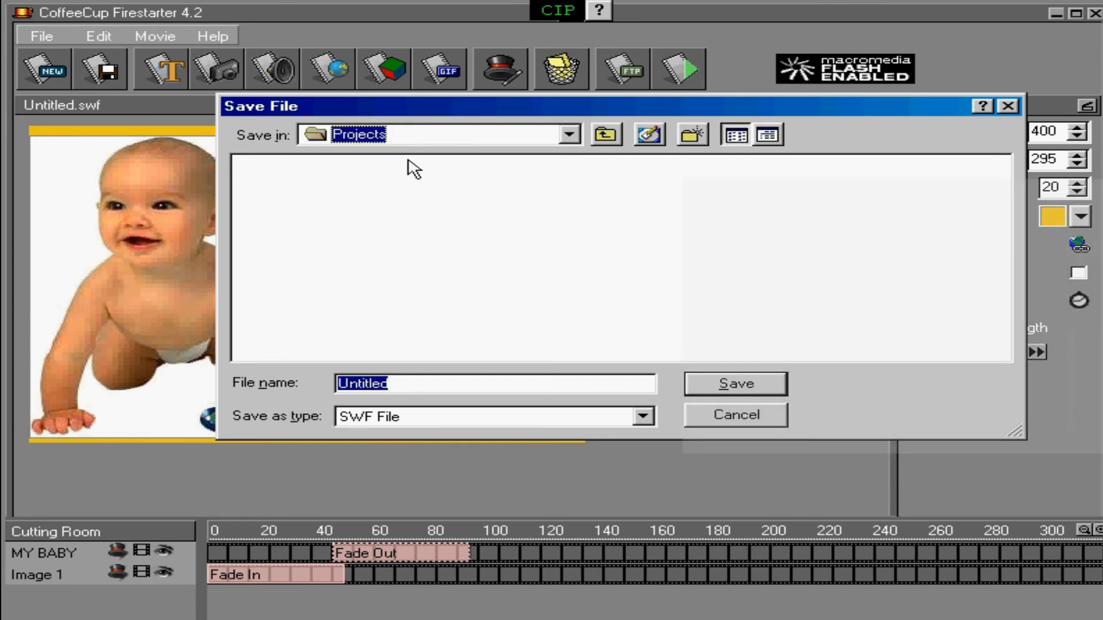
{"action": "left_click", "coordinate": [374, 157]}
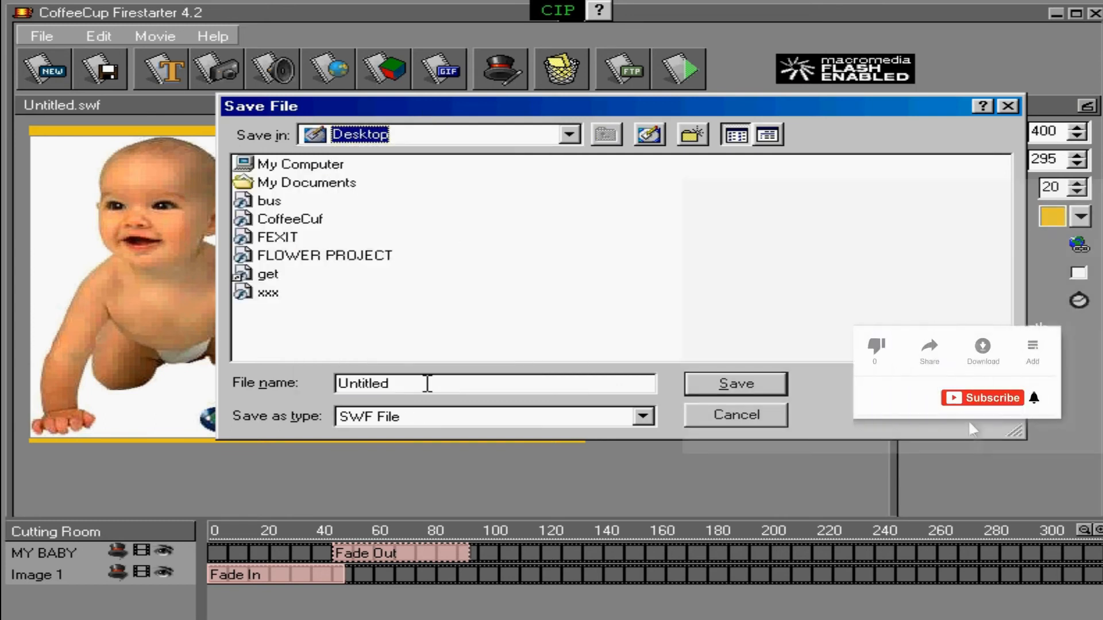
{"action": "left_click_drag", "start_coordinate": [426, 384], "coordinate": [237, 273]}
{"action": "double_click", "coordinate": [287, 219]}
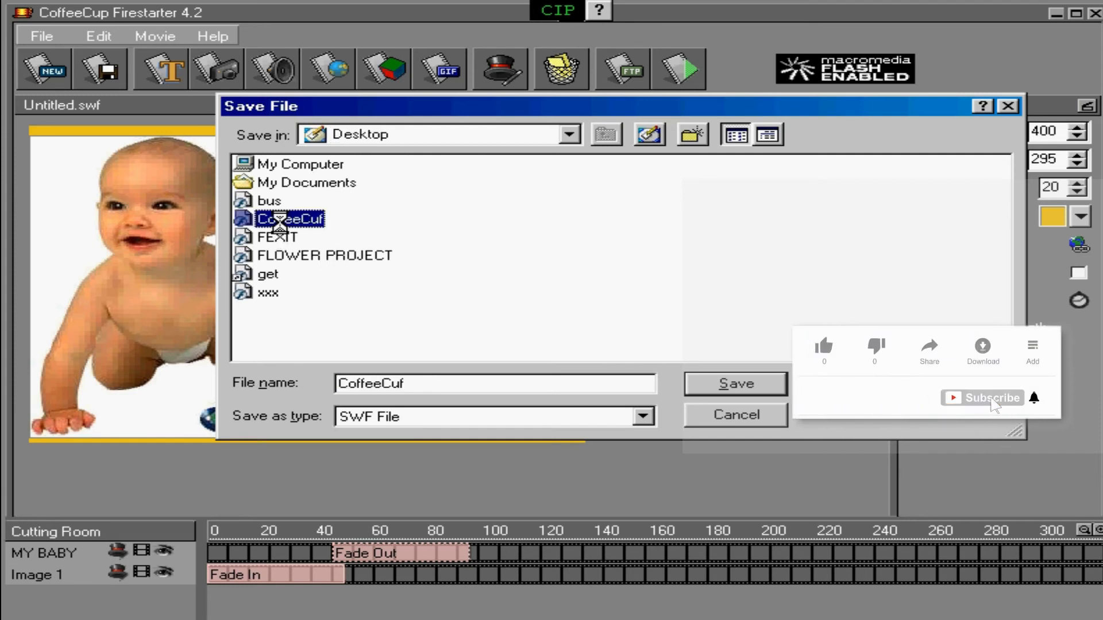
{"action": "left_click", "coordinate": [479, 369]}
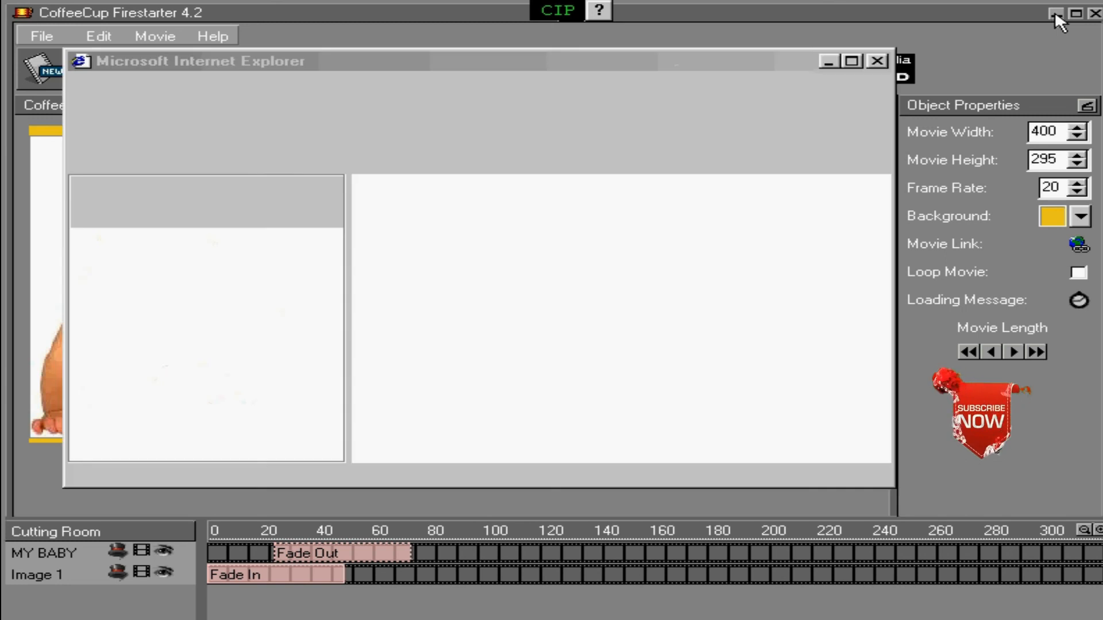
- Watch the CoffeeCuf preview in Internet Explorer with Firestarter minimized and the browser window enlarged to fit the whole movie, and close it
{"action": "left_click", "coordinate": [1057, 13]}
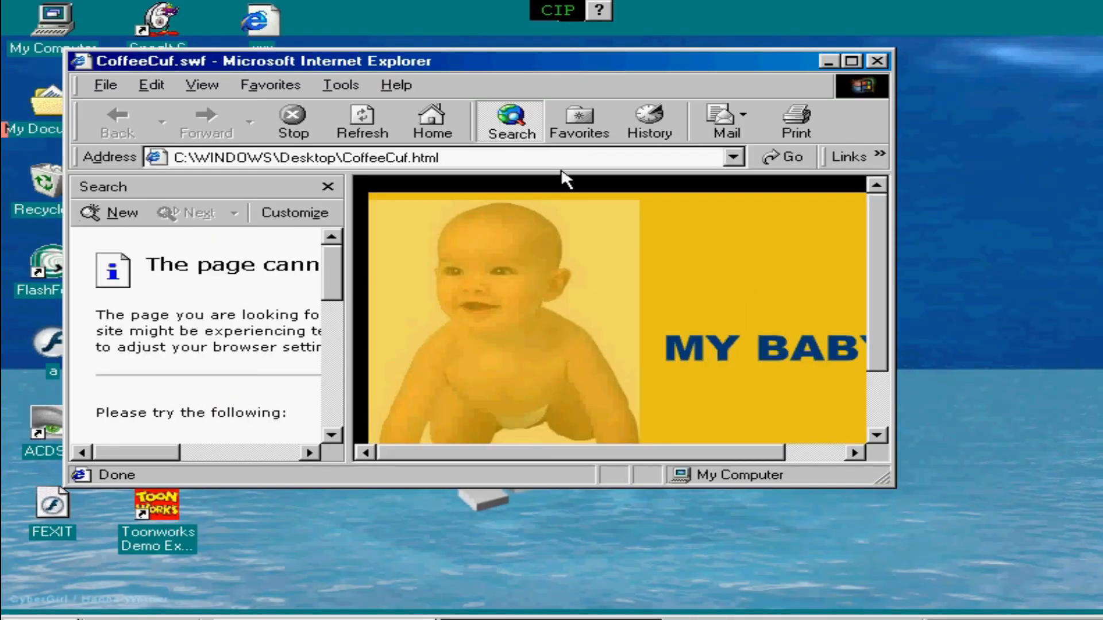
{"action": "left_click_drag", "start_coordinate": [882, 479], "coordinate": [975, 556]}
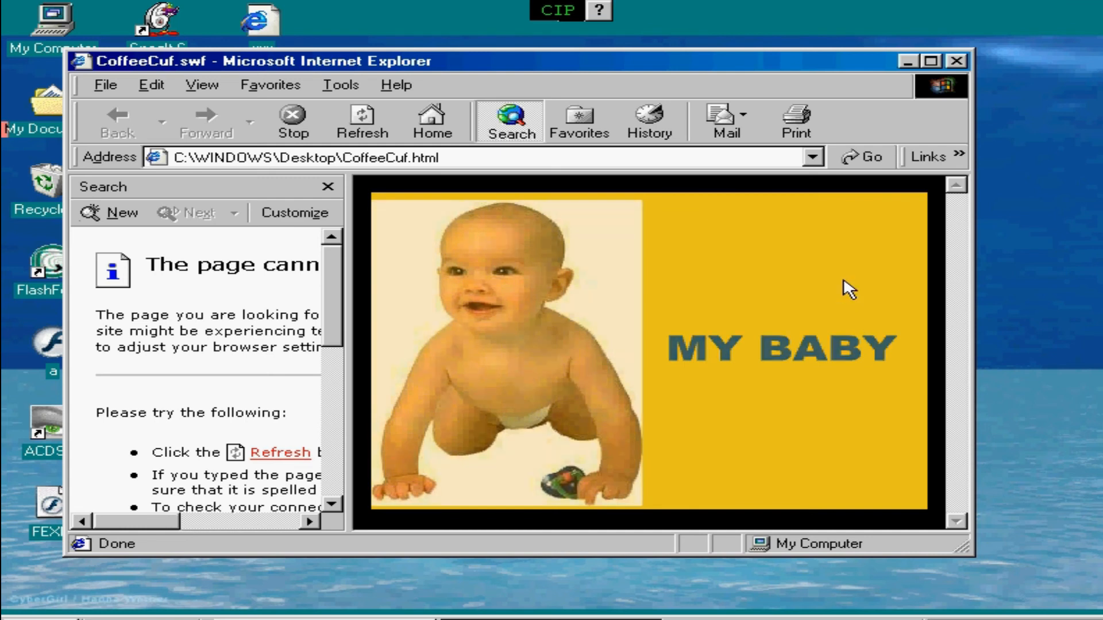
{"action": "left_click", "coordinate": [957, 61]}
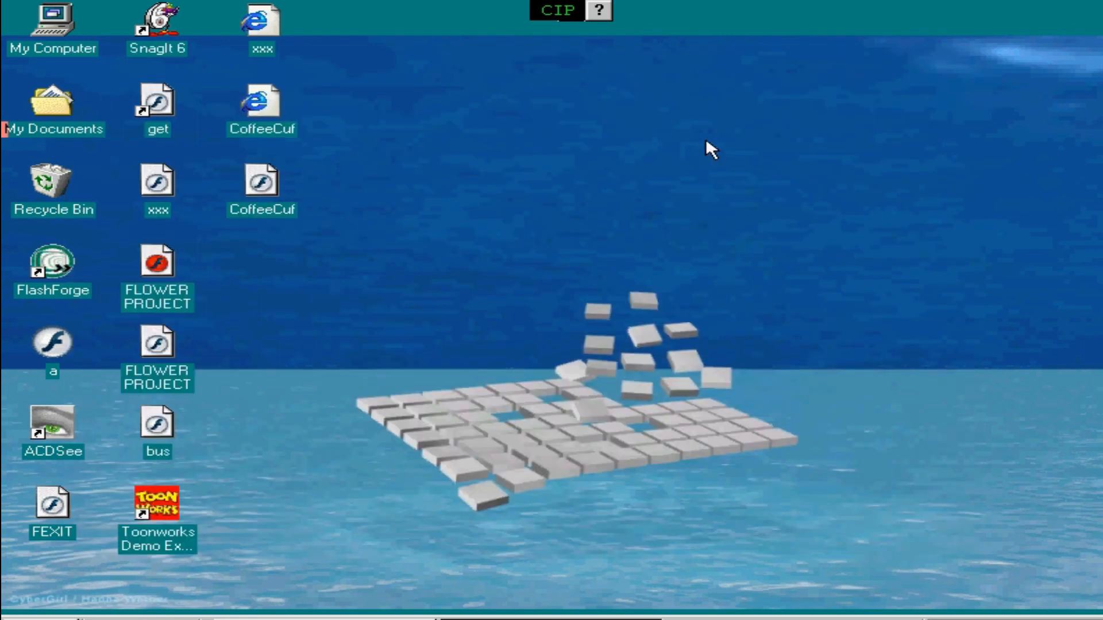
- Play the saved CoffeeCuf Flash movie from the desktop in Flash Player, close the player and return to CoffeeCup Firestarter
{"action": "double_click", "coordinate": [261, 196]}
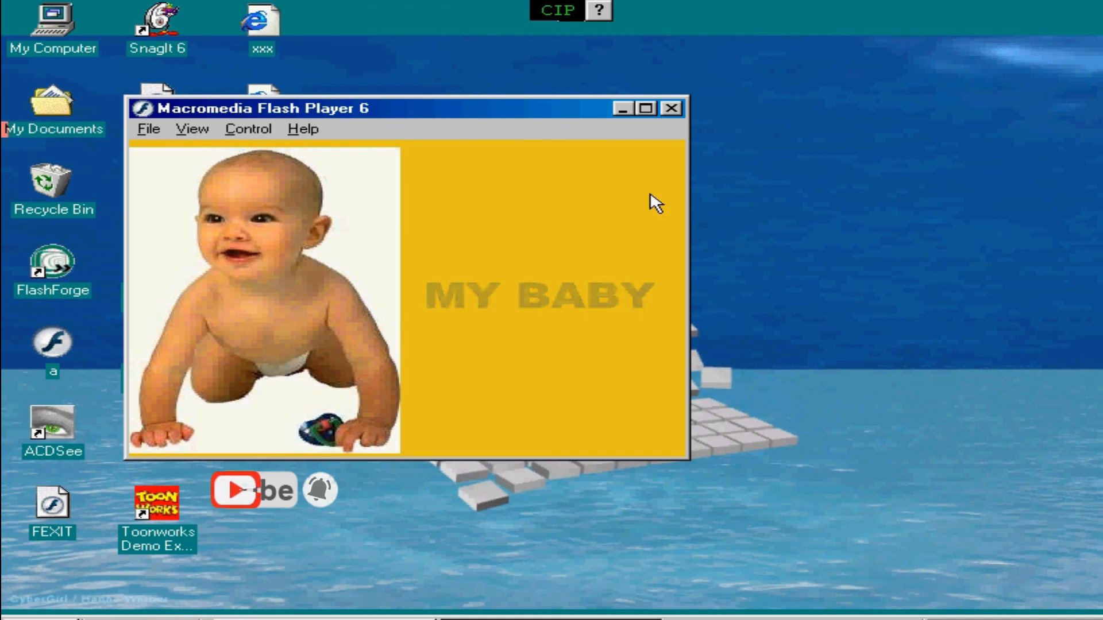
{"action": "left_click", "coordinate": [671, 109]}
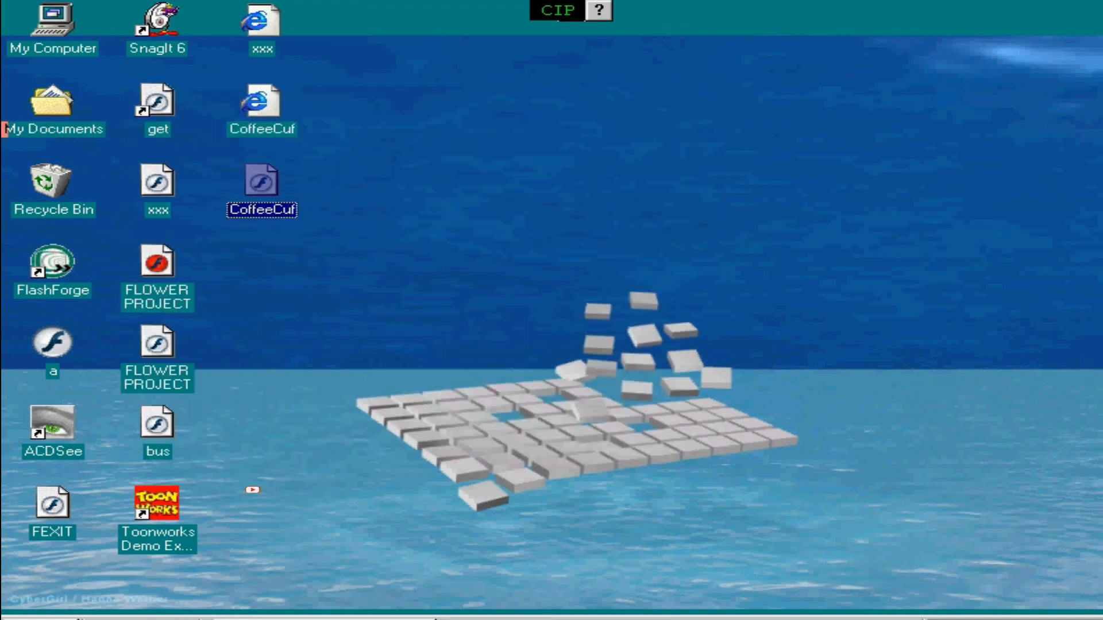
{"action": "left_click", "coordinate": [500, 248]}
{"action": "key", "text": "alt+Tab"}
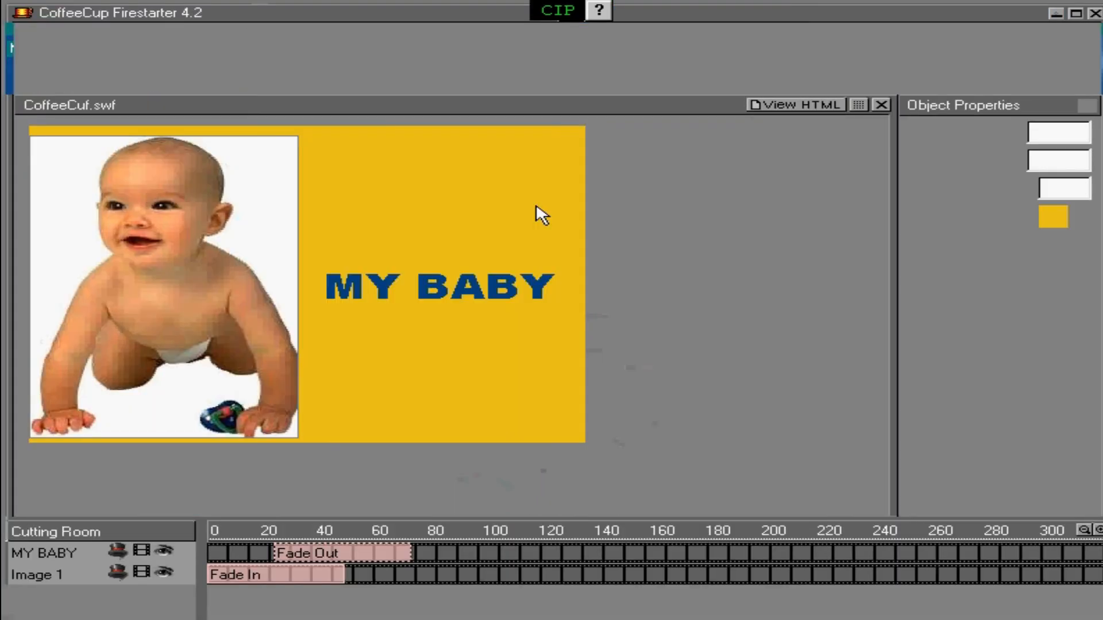